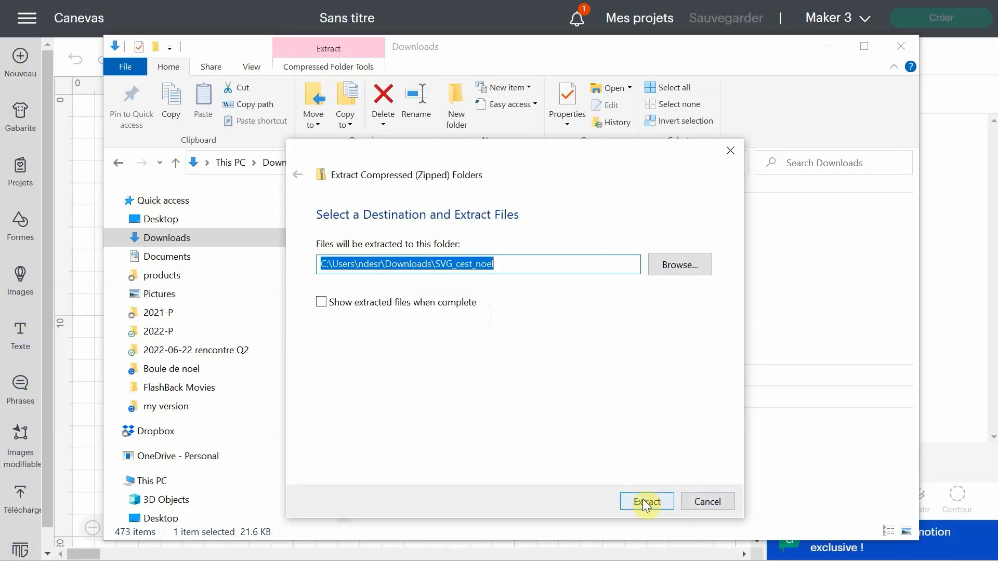
- Extract SVG_cest_noel.zip to the SVG_cest_noel folder in Downloads and open the extracted folder
click(648, 501)
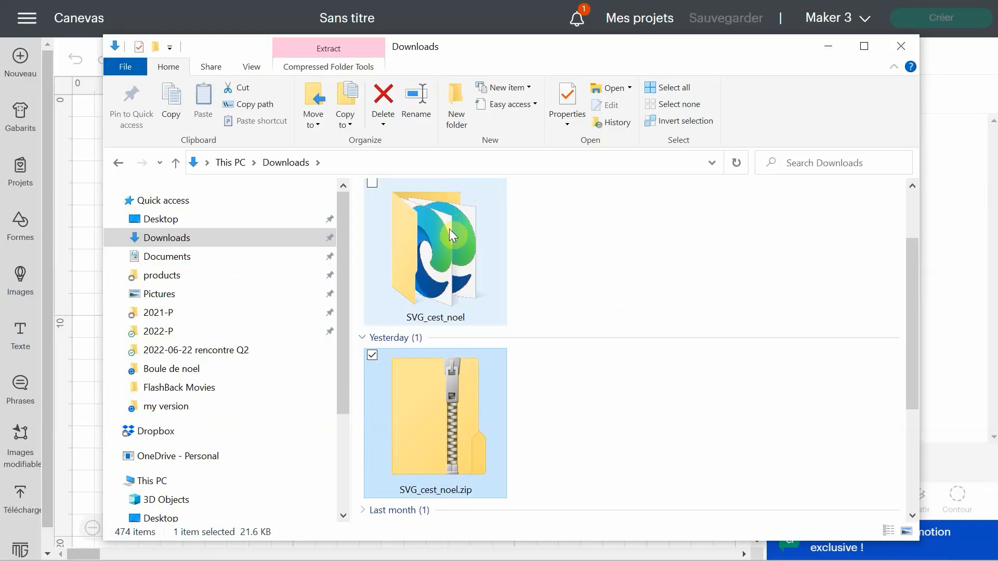
double_click(449, 231)
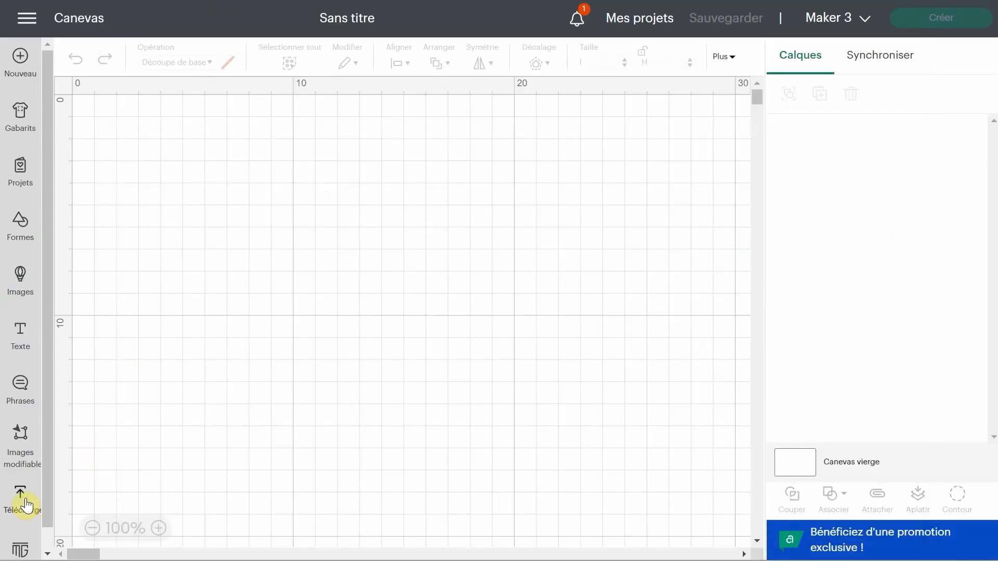
- In Cricut Design Space, upload renne.svg from the SVG_cest_noel folder in Downloads as a cut image named renne
click(21, 500)
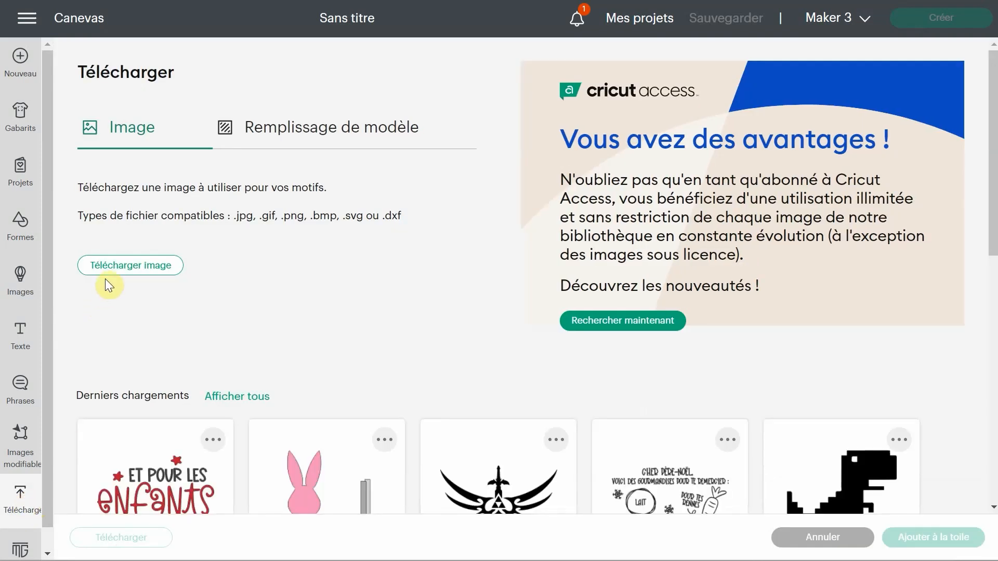
click(108, 269)
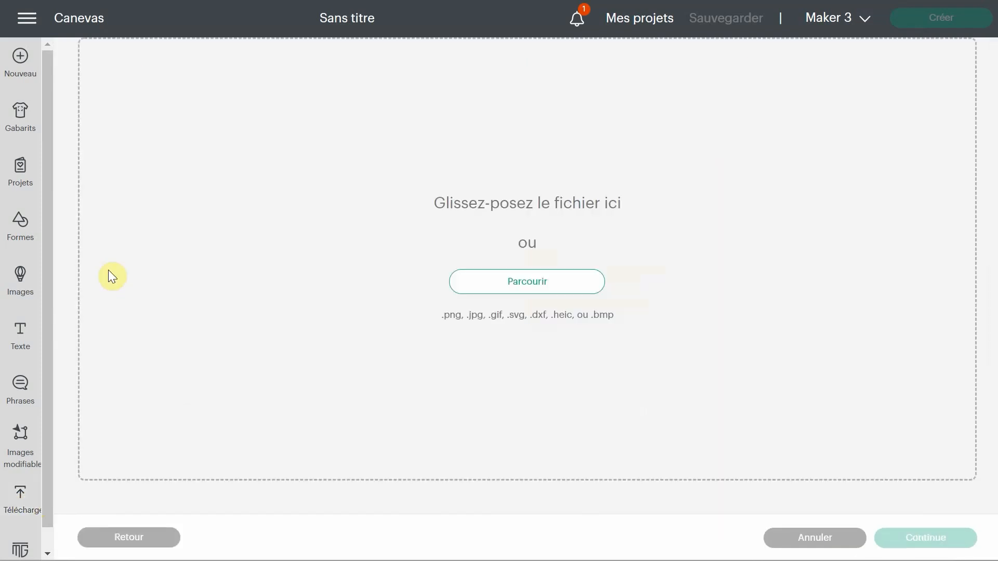
click(540, 283)
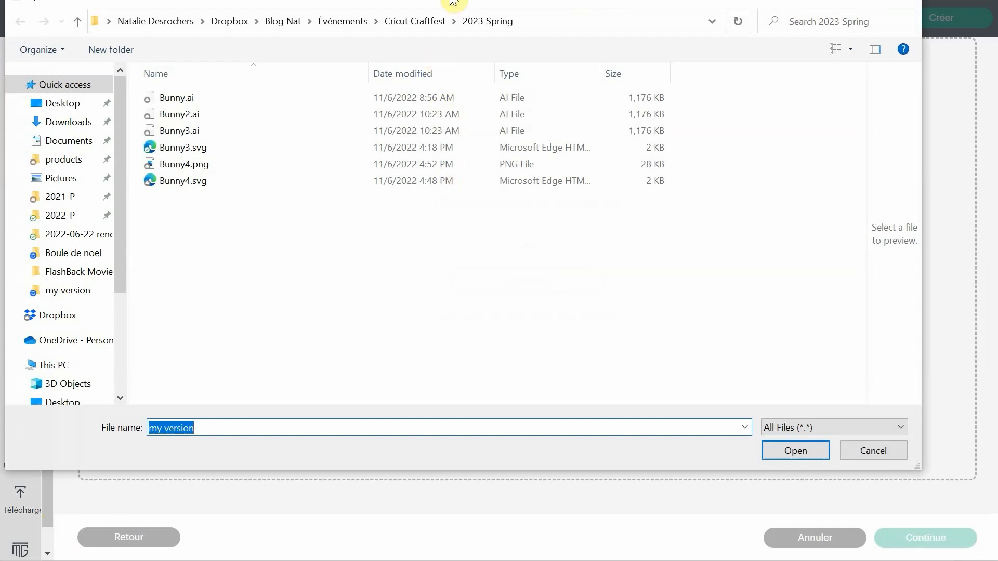
drag(451, 1, 523, 42)
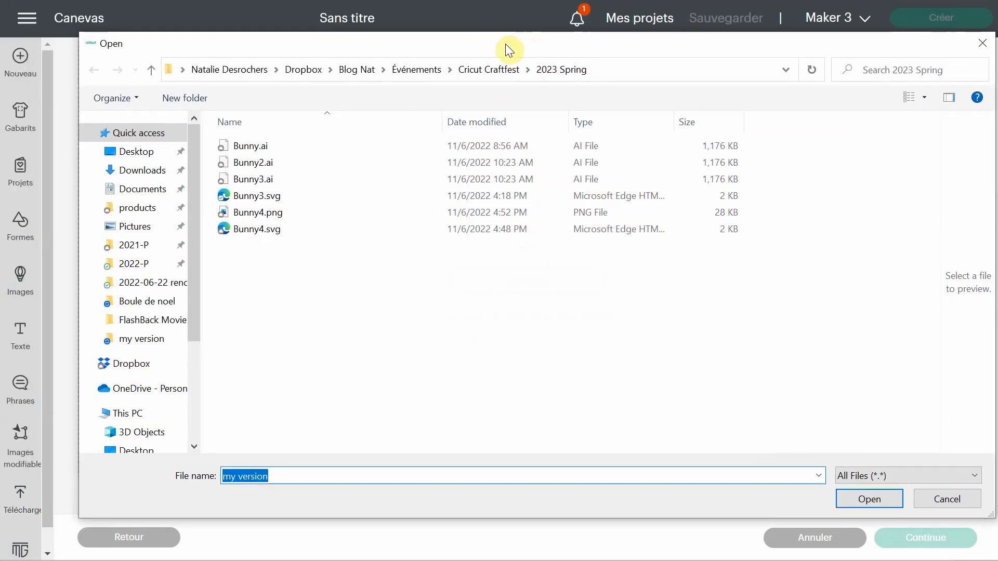
click(143, 170)
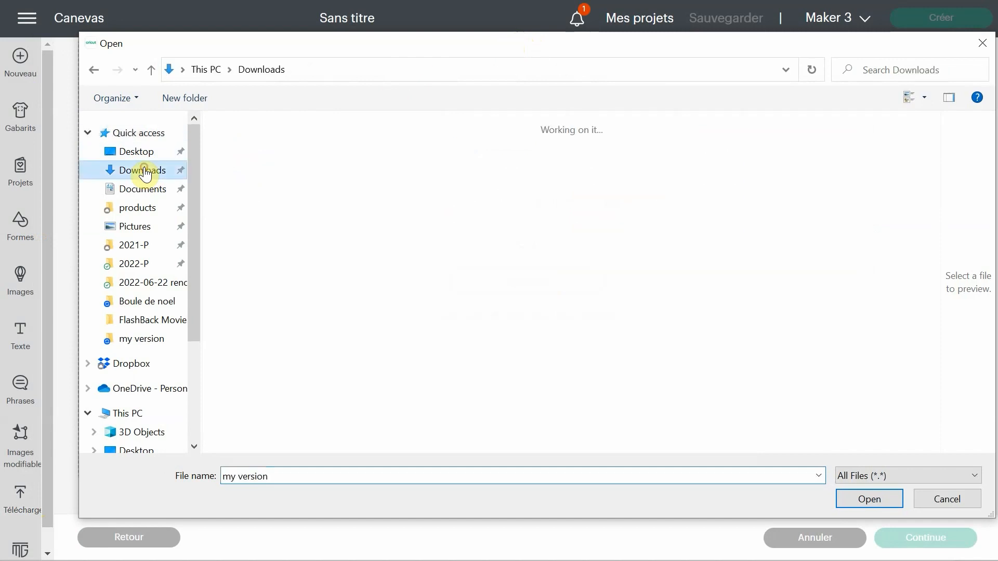
double_click(297, 151)
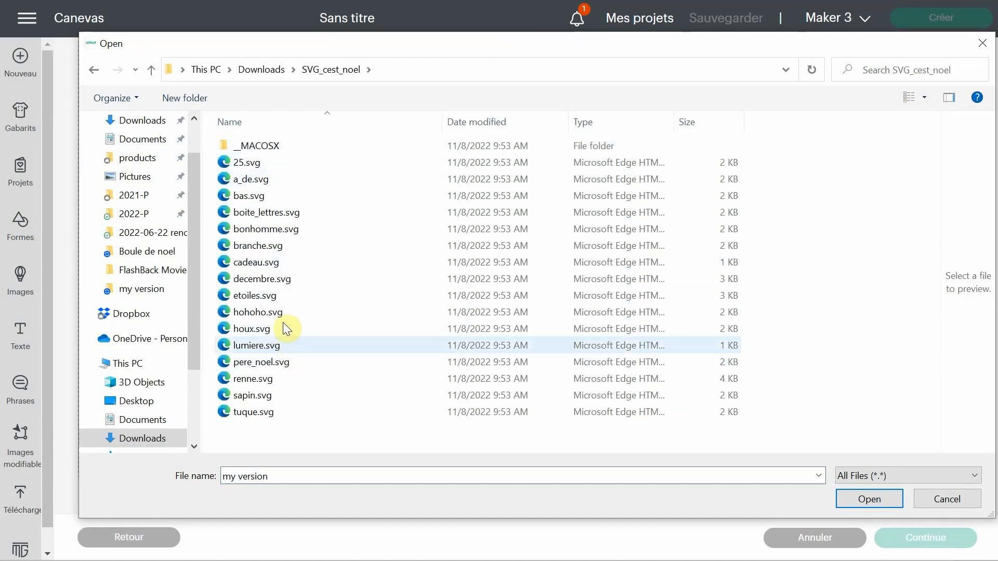
click(278, 379)
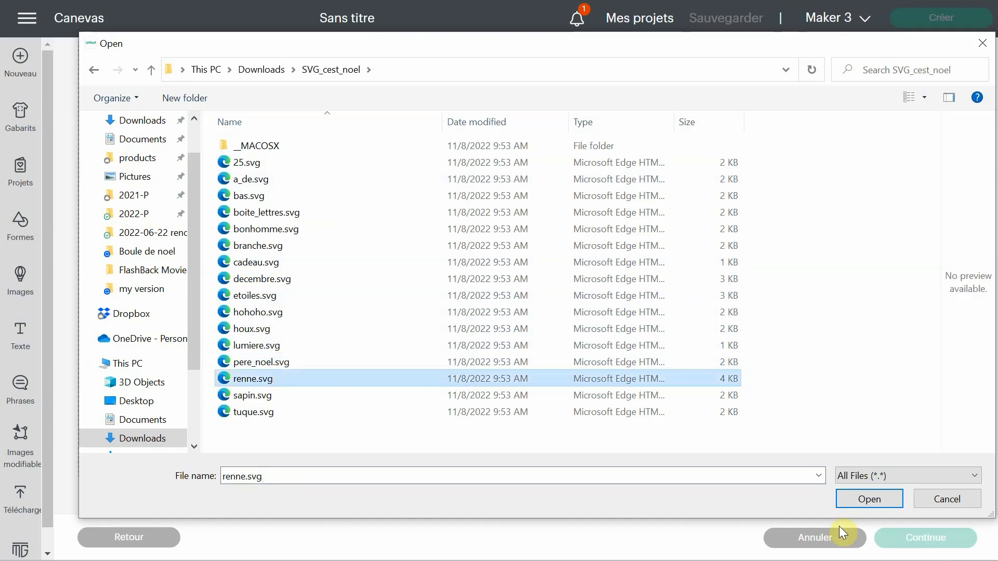
click(859, 497)
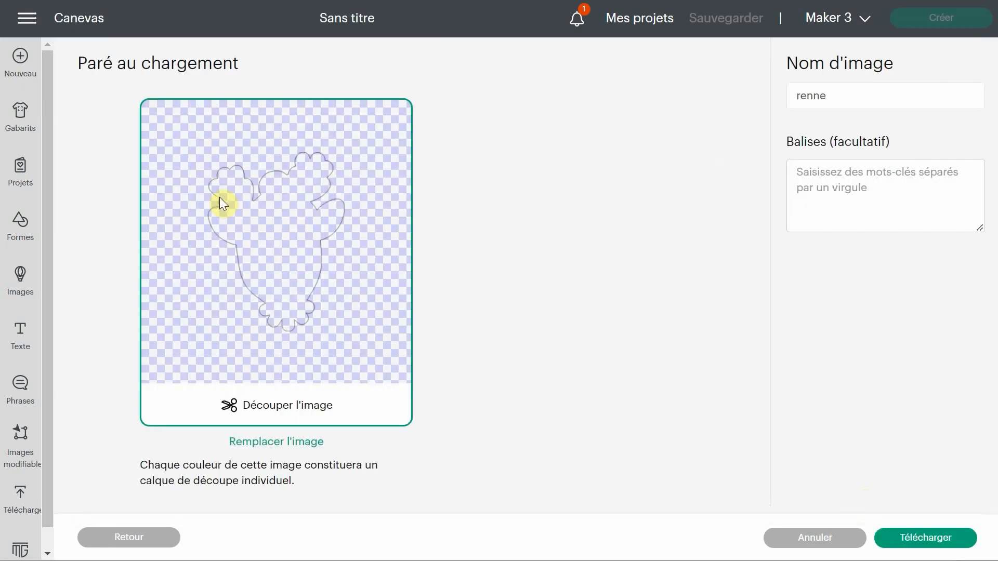
click(939, 540)
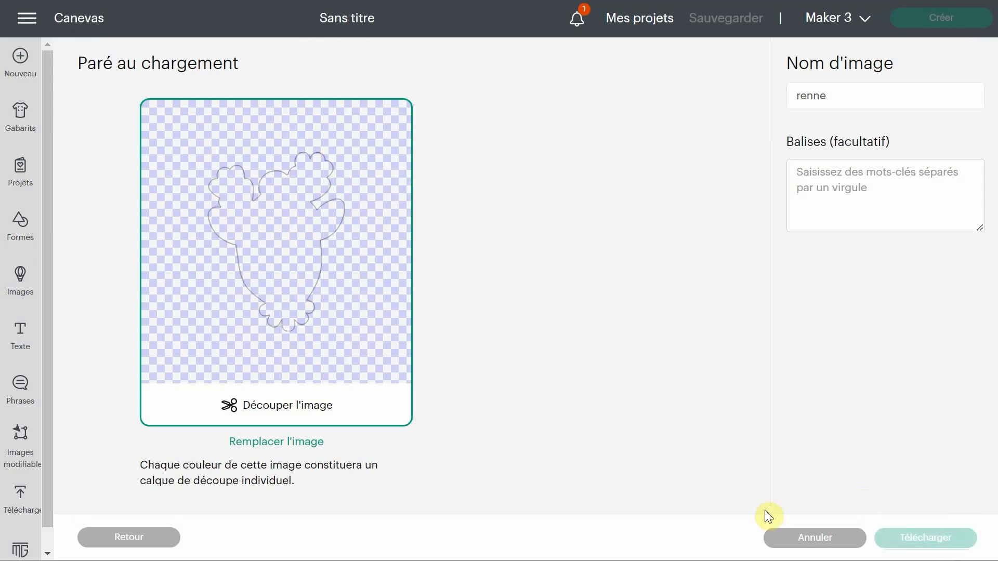
- Add the uploaded reindeer image from the recent uploads to the canvas
scroll(203, 390, down, 2)
click(203, 390)
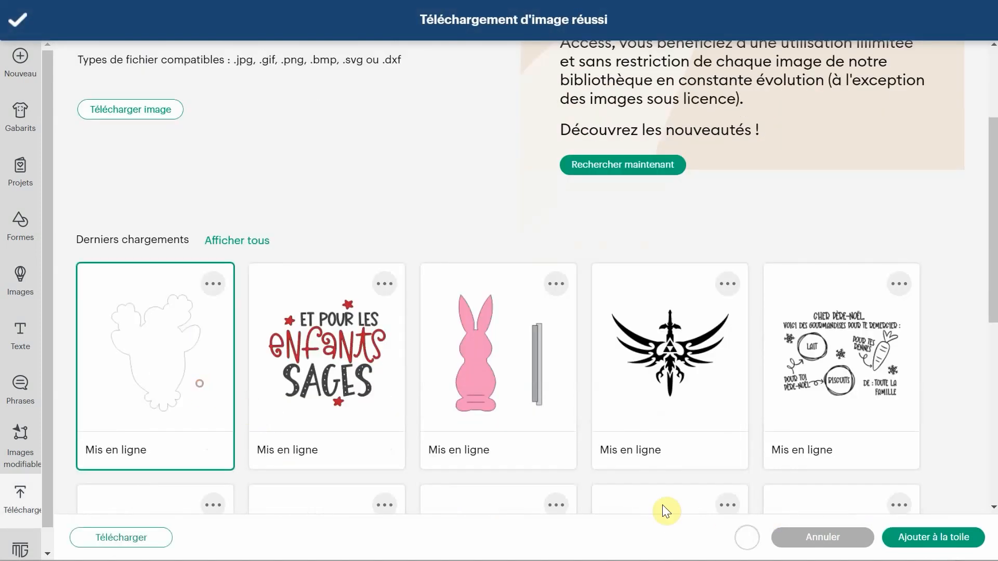
click(926, 544)
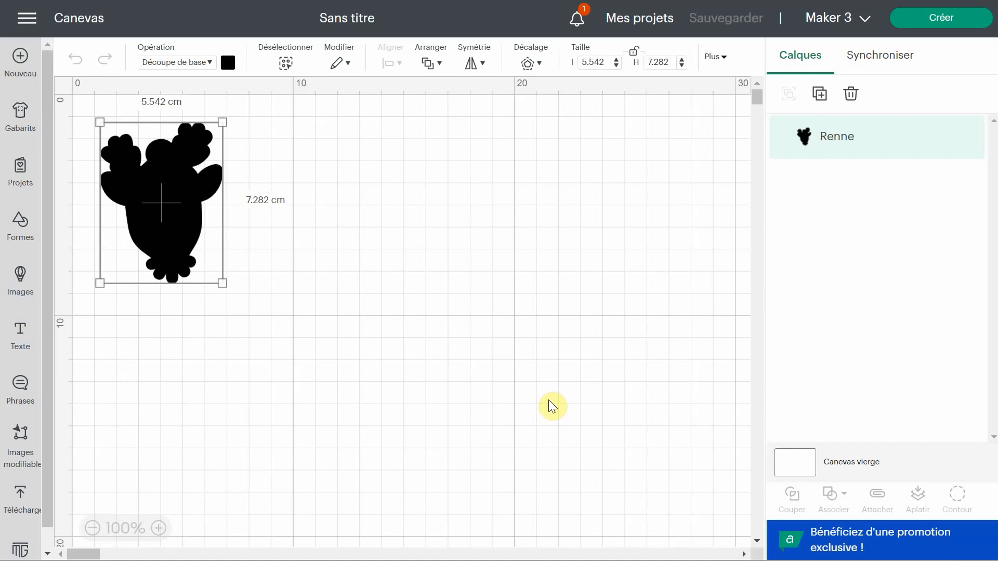
- Upload bonhomme.svg from the SVG_cest_noel folder as a cut image named bonhomme
click(22, 496)
click(165, 278)
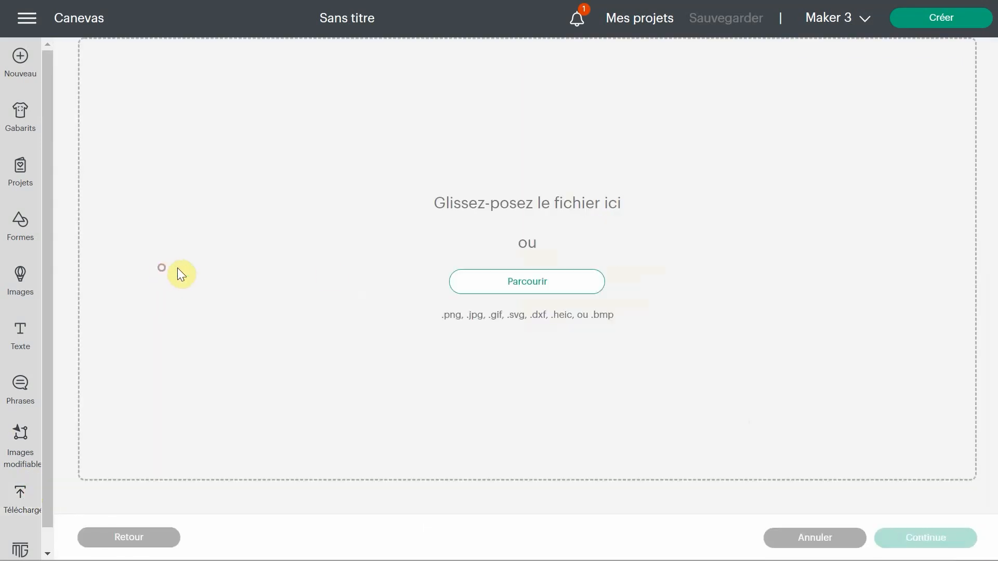
click(479, 281)
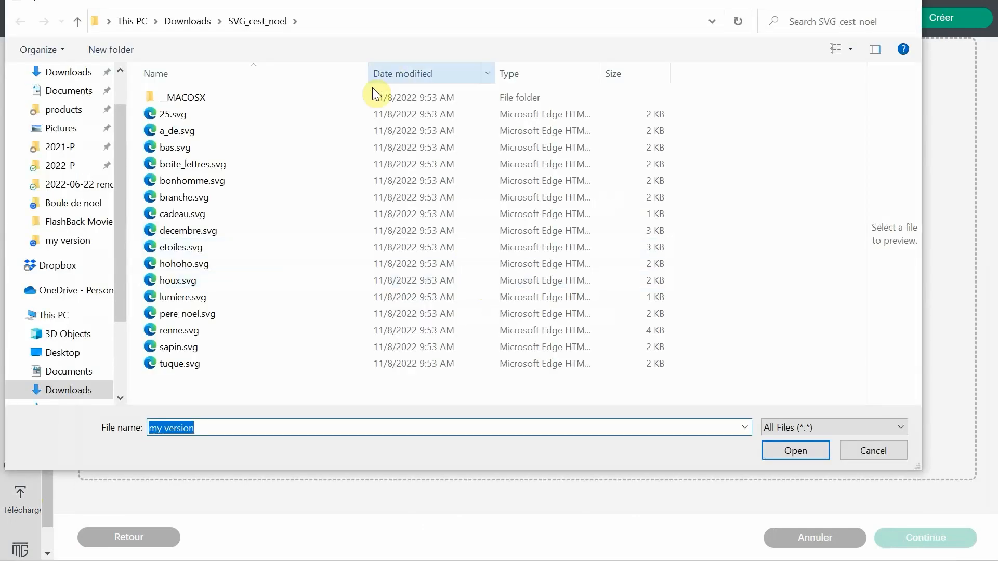
click(195, 181)
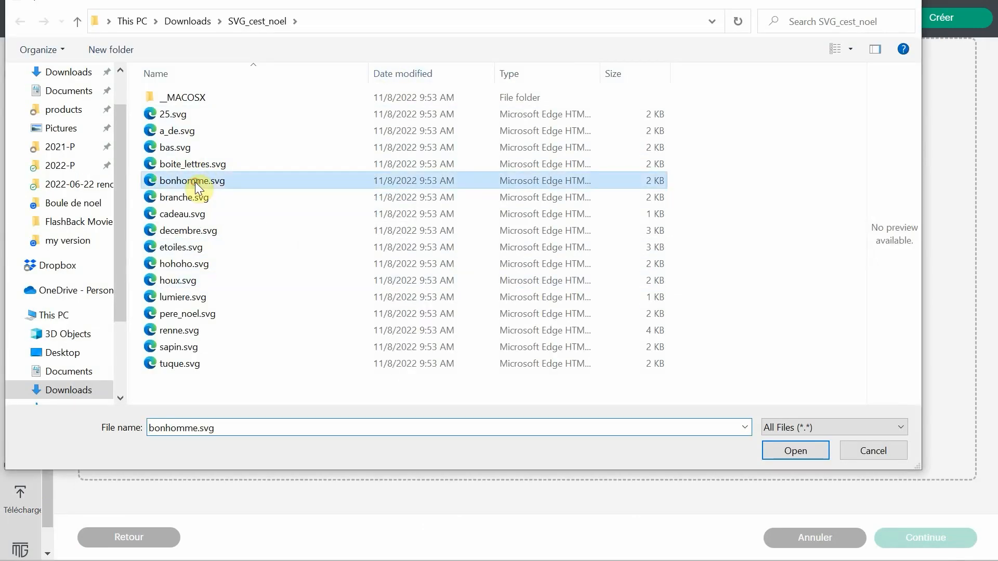
click(796, 450)
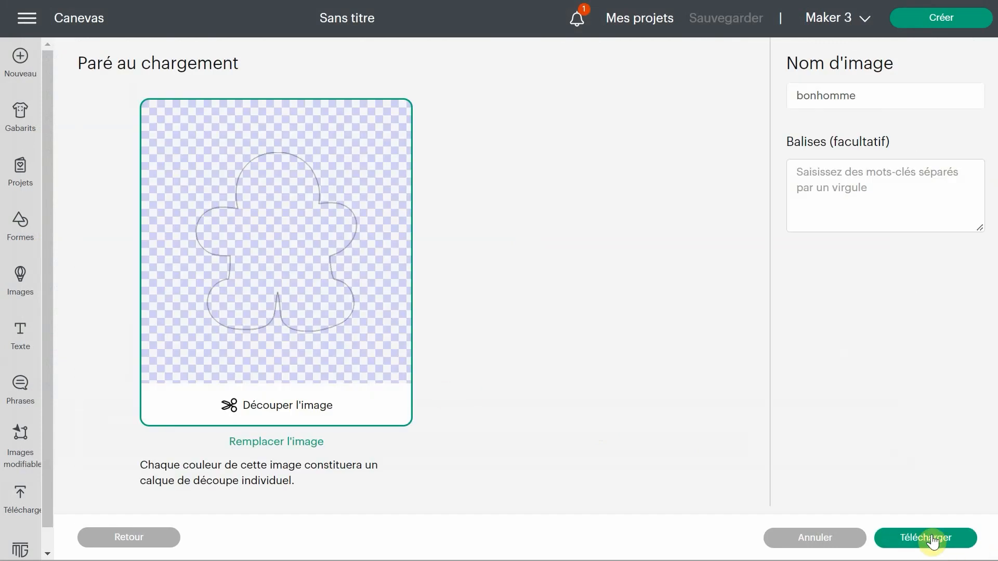
click(931, 540)
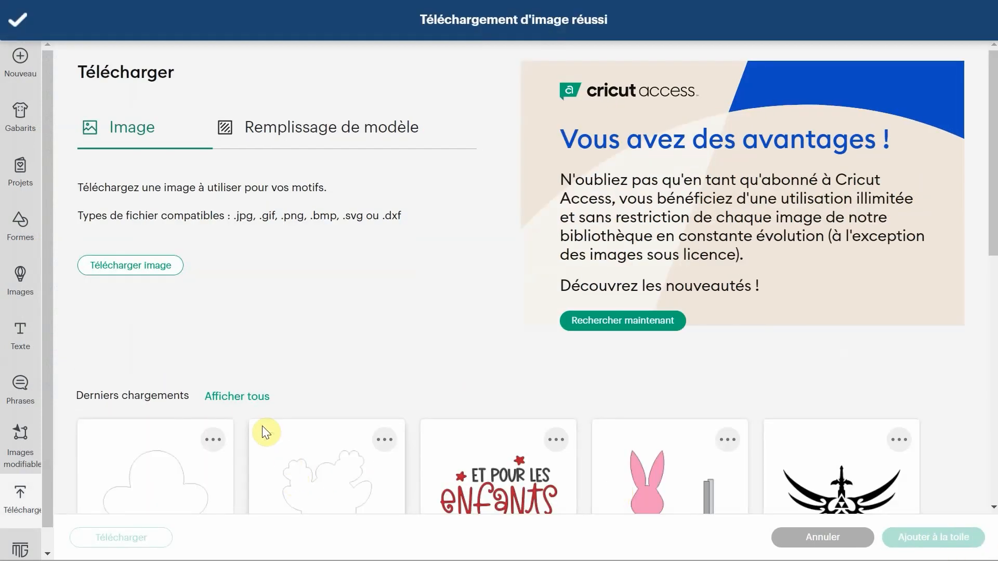
- Upload tuque.svg from the SVG_cest_noel folder as a cut image named tuque
click(162, 274)
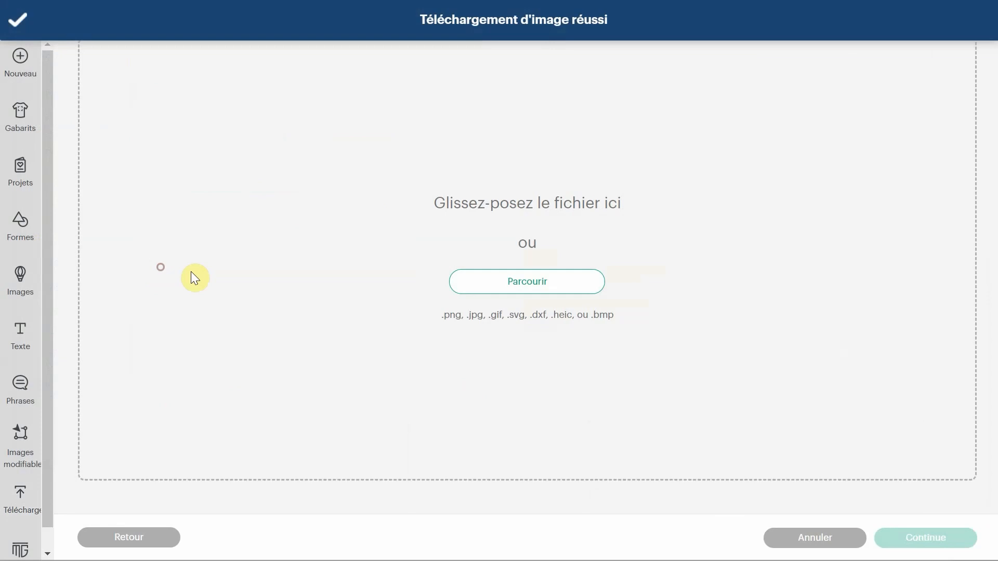
click(485, 286)
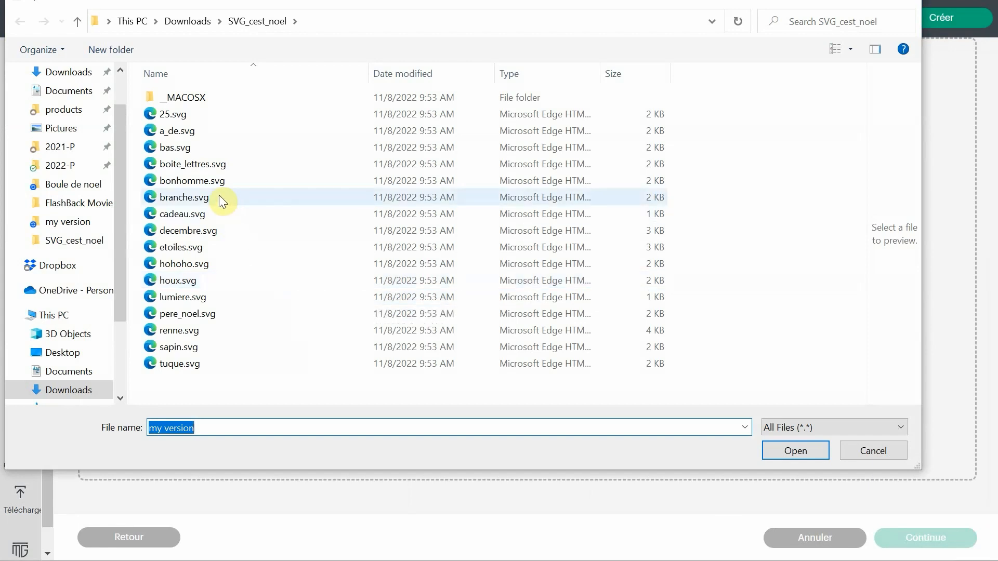
click(176, 365)
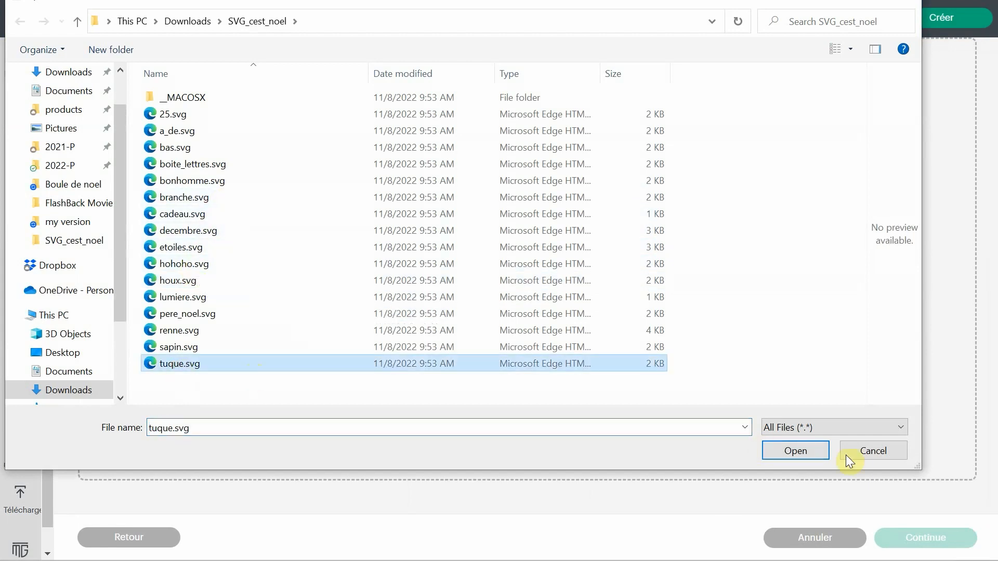
click(810, 450)
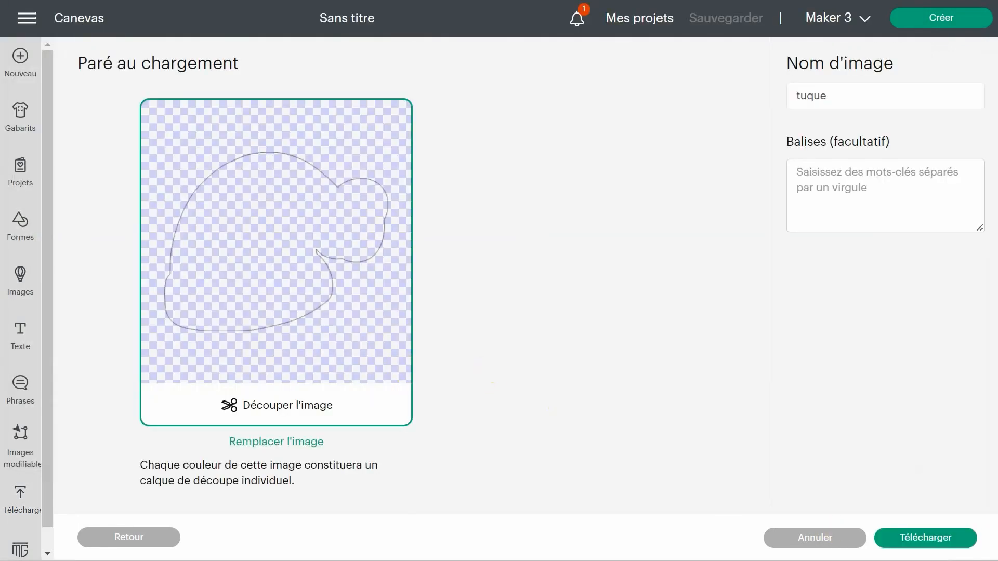
click(931, 539)
- Upload pere_noel.svg from the SVG_cest_noel folder as a cut image named pere_noel
click(130, 265)
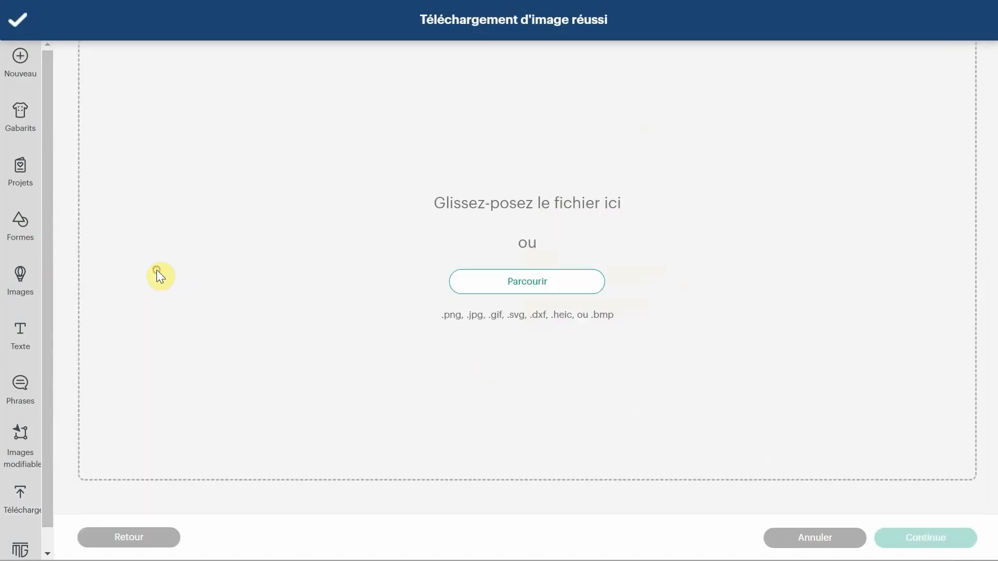
click(464, 287)
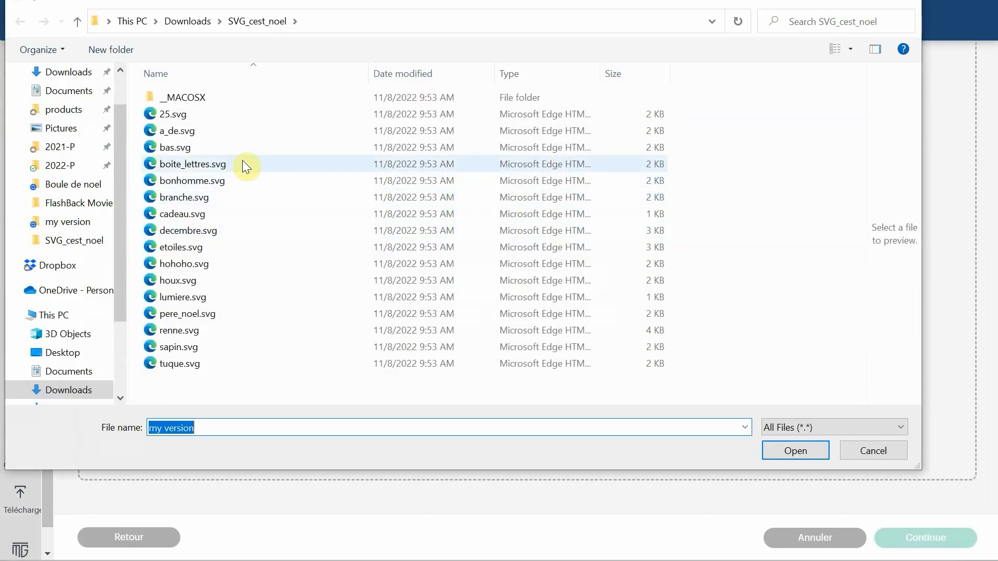
click(196, 314)
click(825, 450)
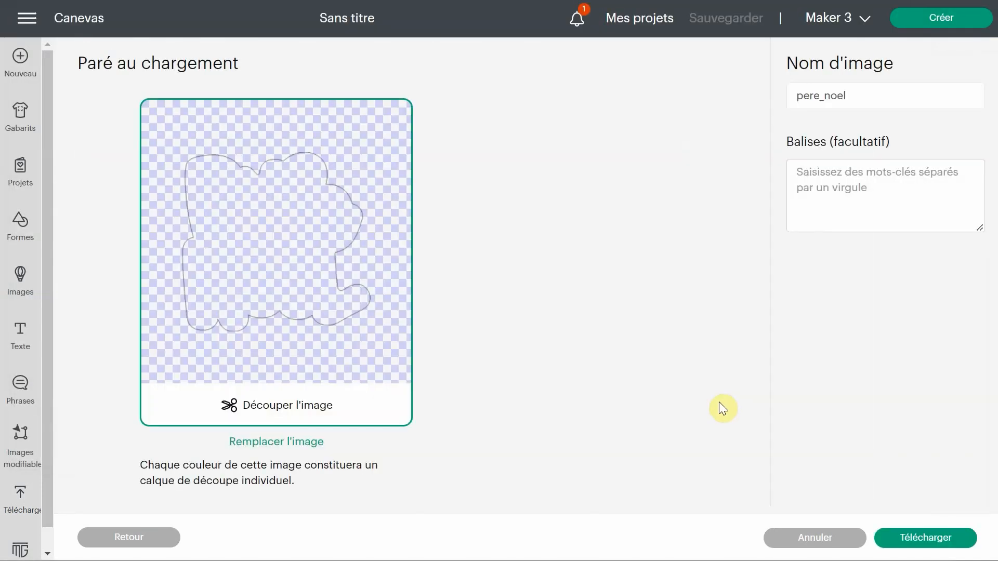
click(935, 544)
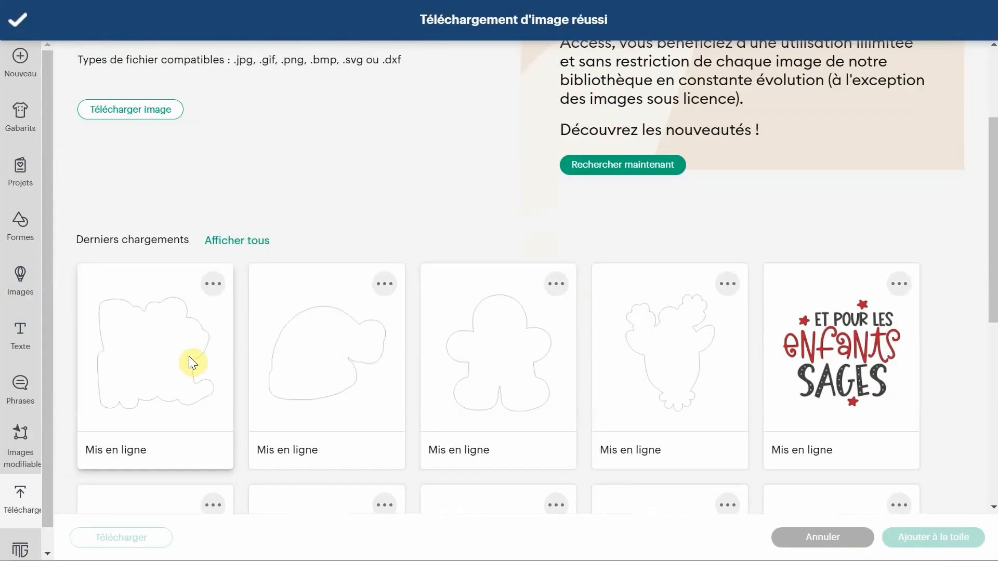
- Add the uploaded pere_noel, tuque and bonhomme images together to the canvas
click(188, 355)
click(287, 359)
click(491, 368)
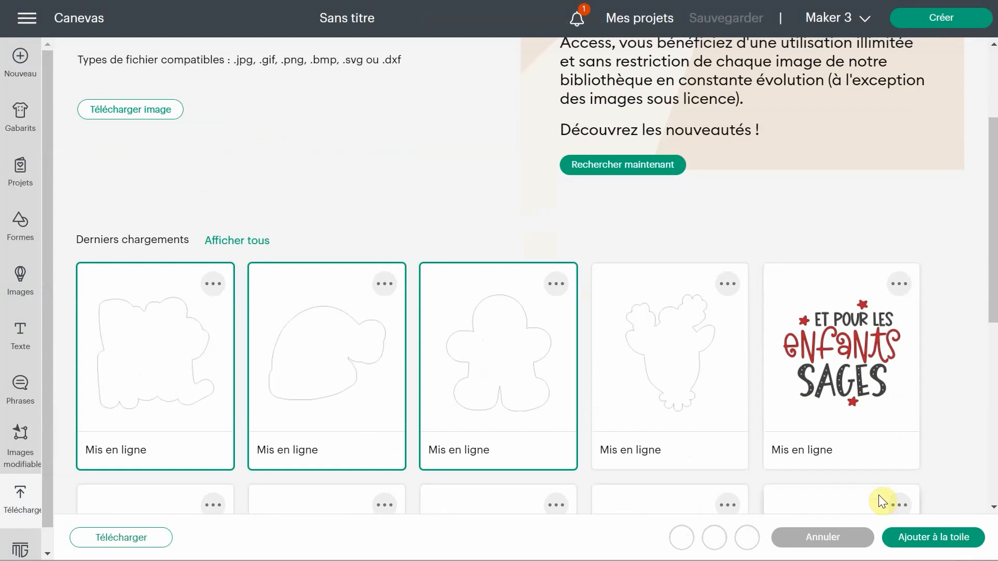
click(930, 537)
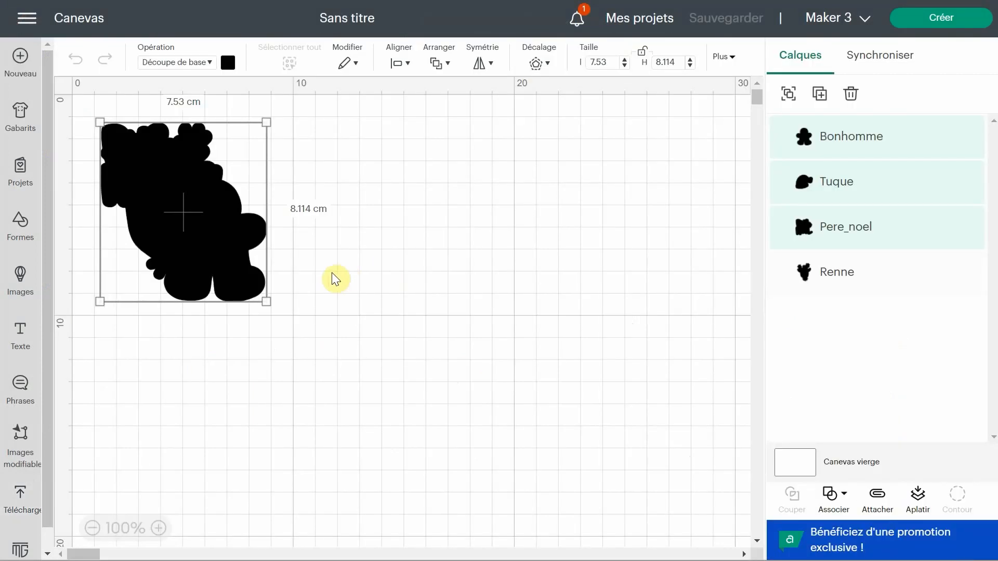
- Spread the stacked shapes apart on the canvas, placing Pere_noel directly beneath Tuque, between Renne and Bonhomme
click(330, 308)
drag(238, 264, 525, 267)
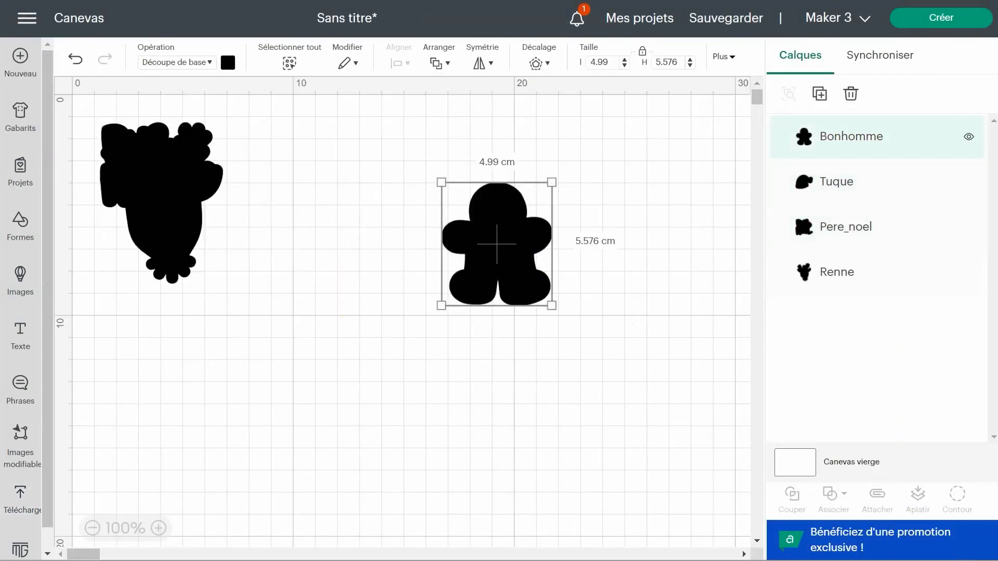
drag(198, 193, 364, 278)
drag(167, 284, 172, 438)
drag(159, 166, 377, 329)
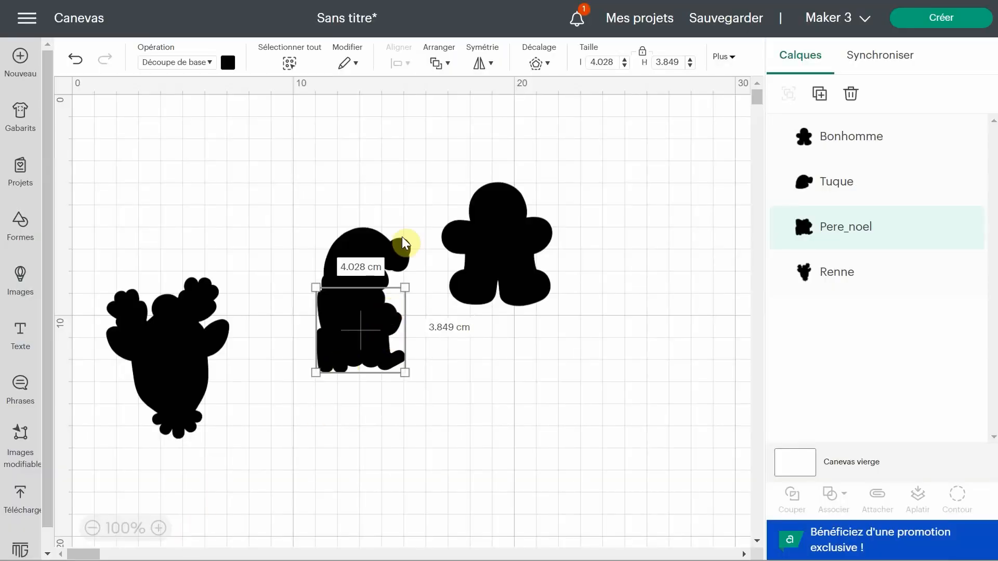
- Shift Pere_noel so its upper edge overlaps the underside of Tuque, and weld the two shapes into one
scroll(352, 290, up, 10)
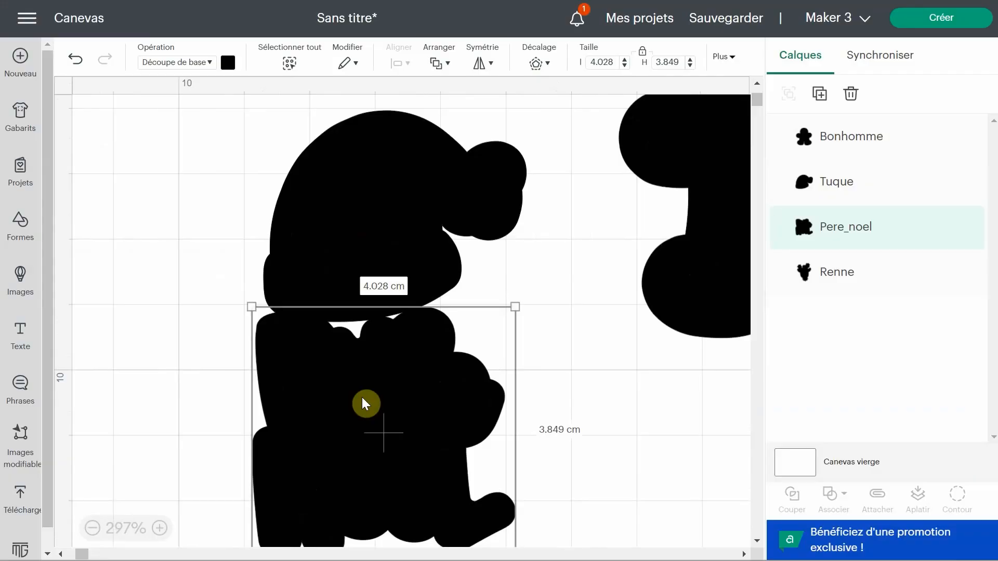
drag(361, 392, 398, 385)
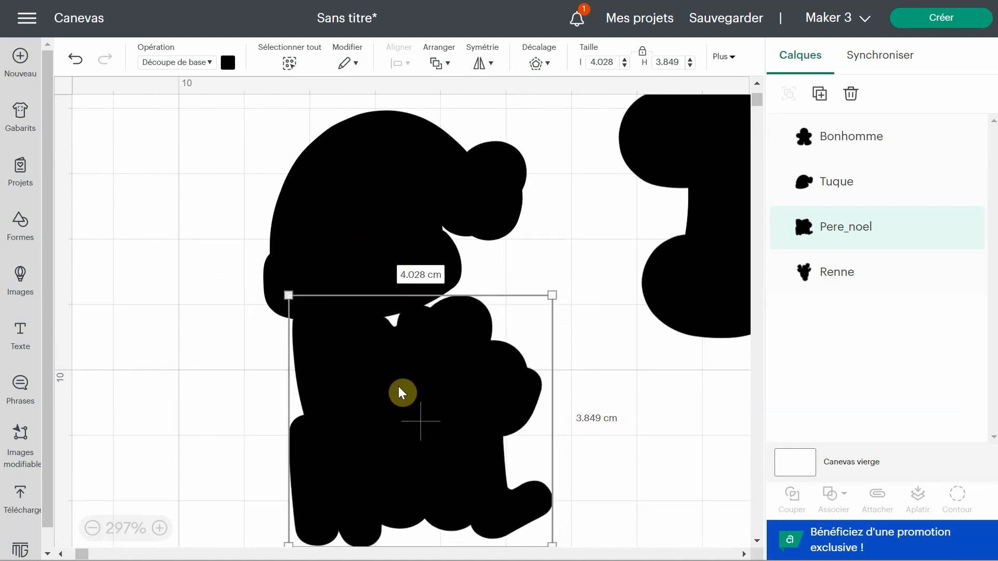
shift+click(390, 195)
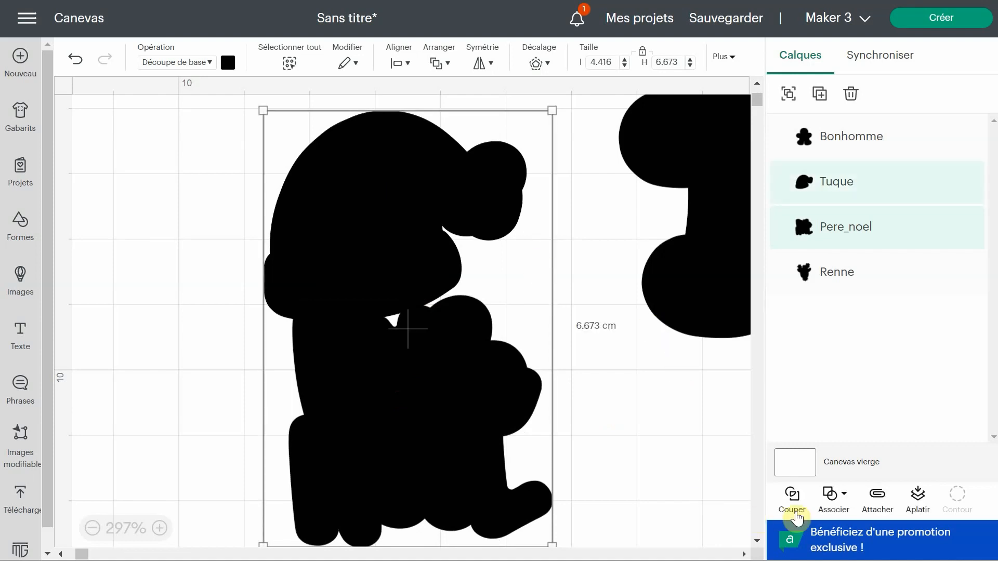
click(834, 499)
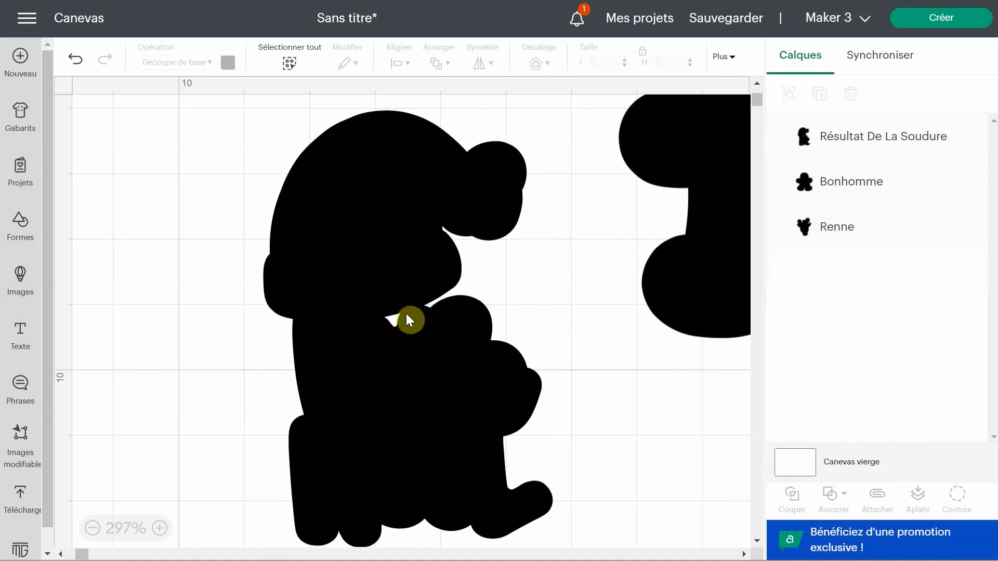
- Hide the small triangular inner contour of the welded Tuque and Pere_noel shape
click(413, 367)
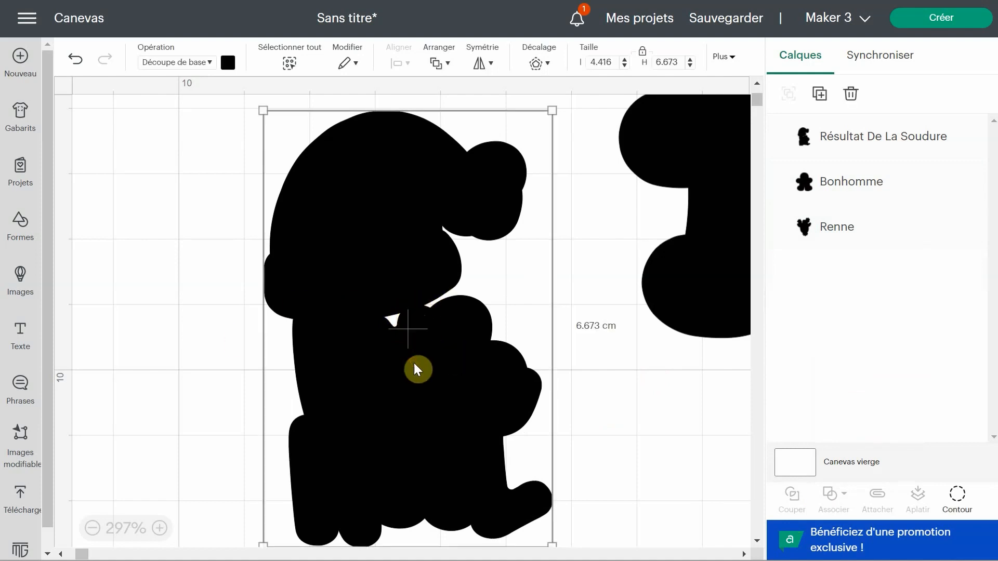
click(962, 500)
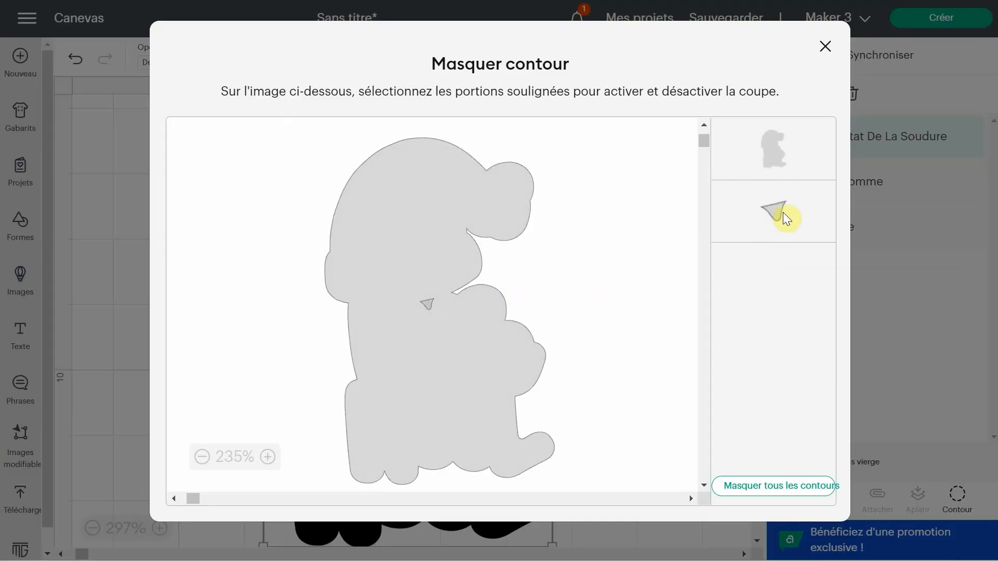
click(783, 214)
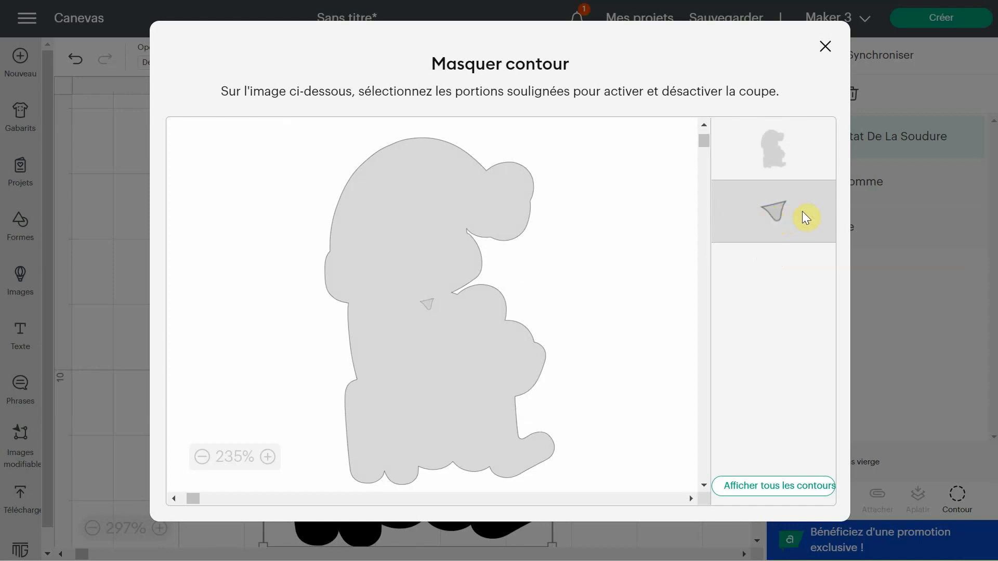
click(826, 46)
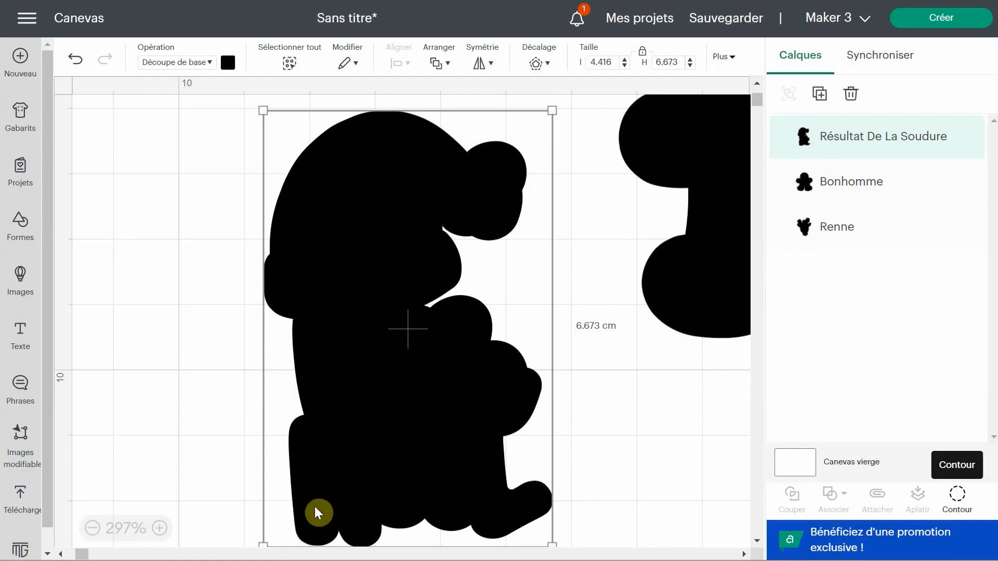